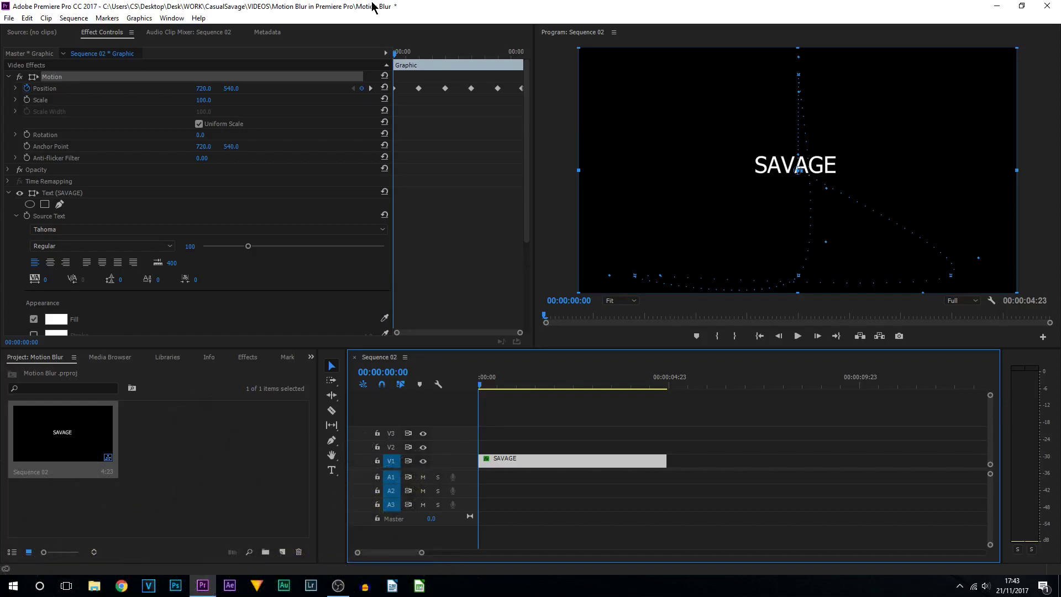
Preview the SAVAGE animation, then find Directional Blur by searching 'DIRECT' and drop it onto the SAVAGE clip
click(797, 336)
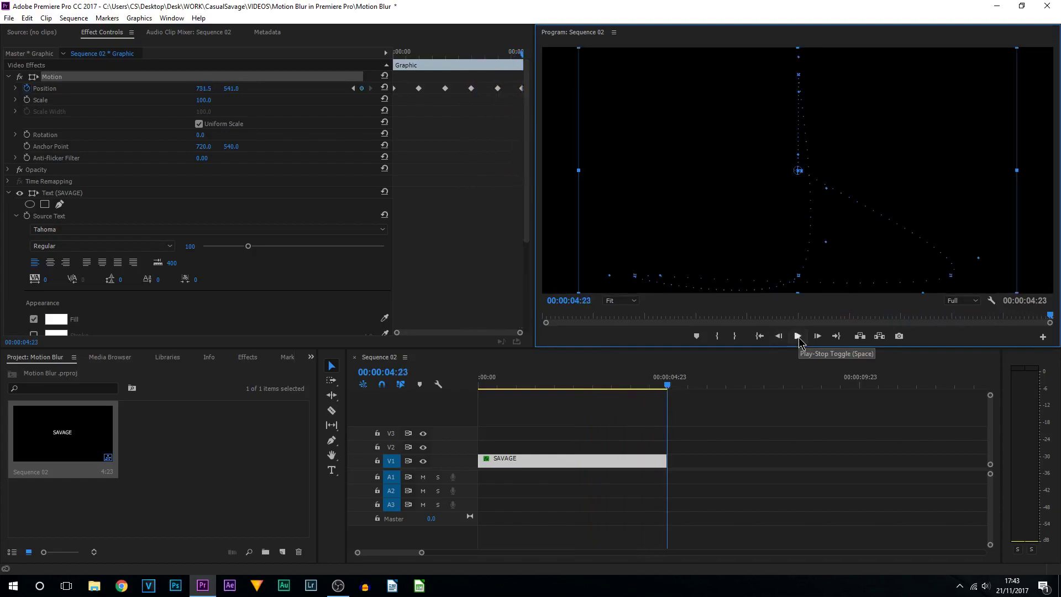
key(Home)
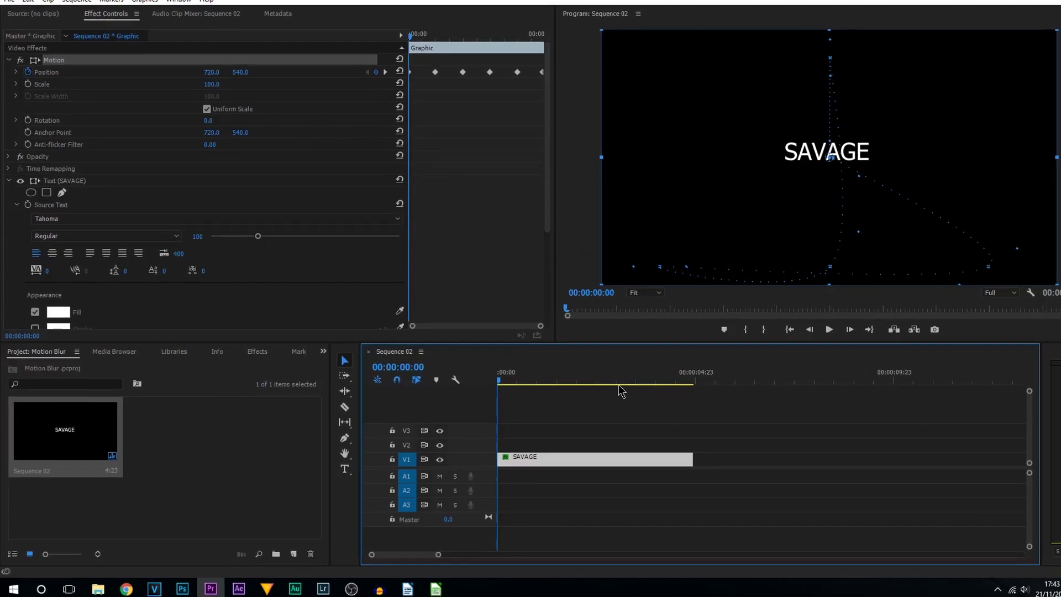
click(483, 220)
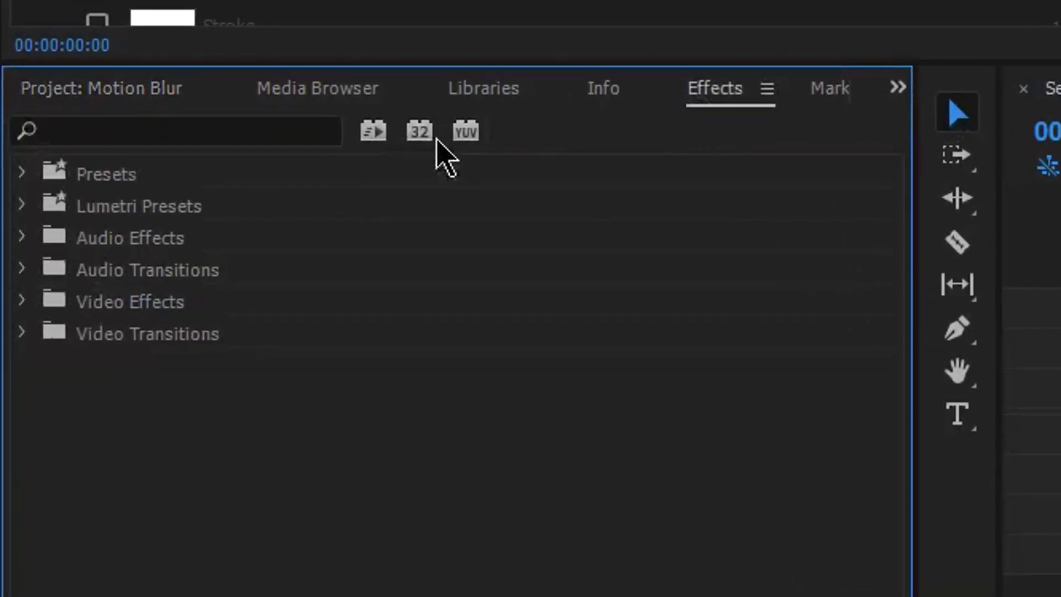
click(147, 246)
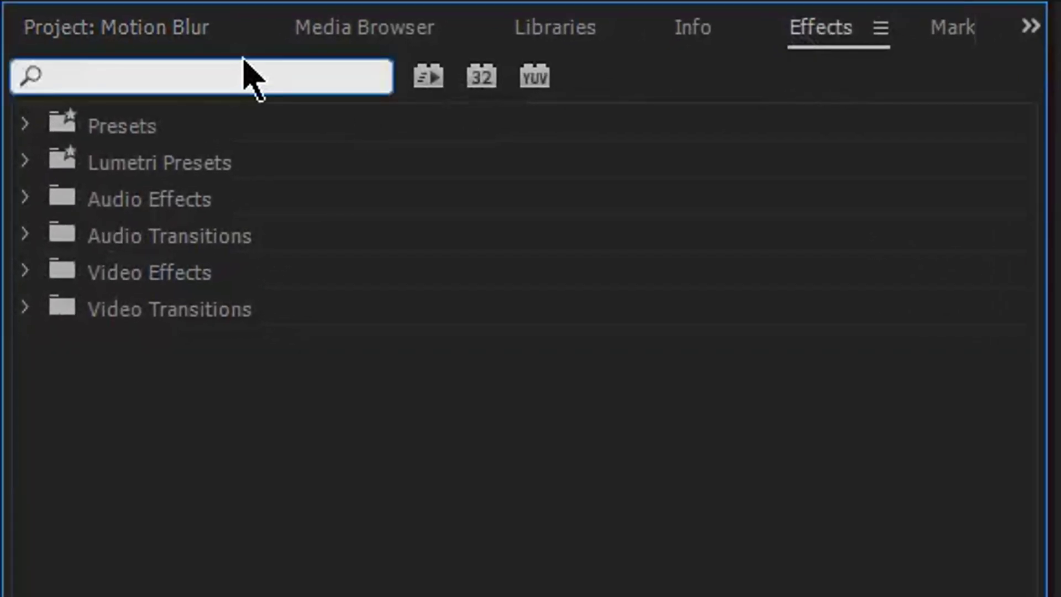
text(DIRECT)
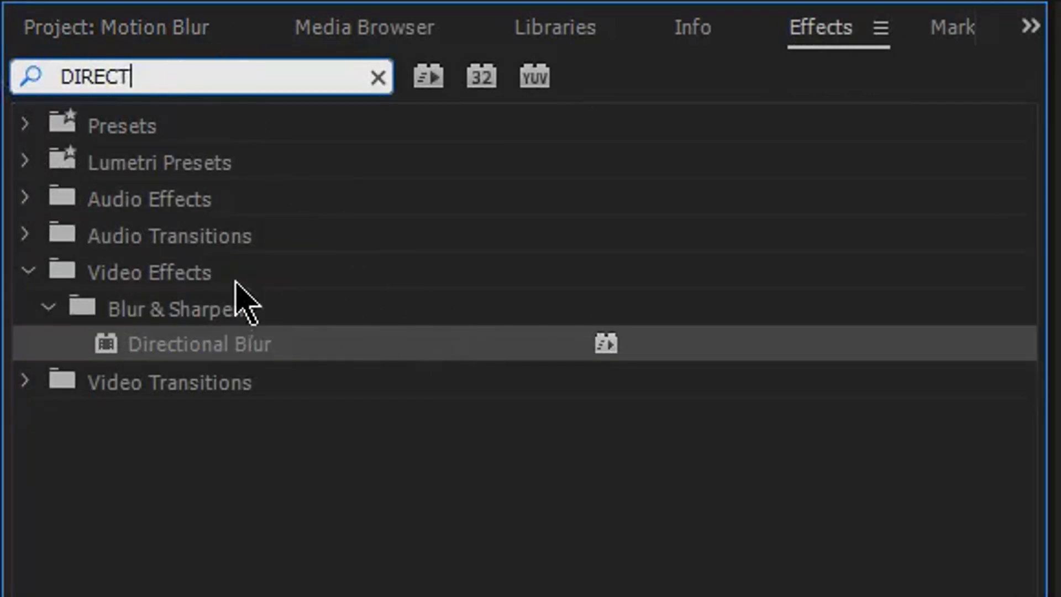
drag(188, 349, 876, 378)
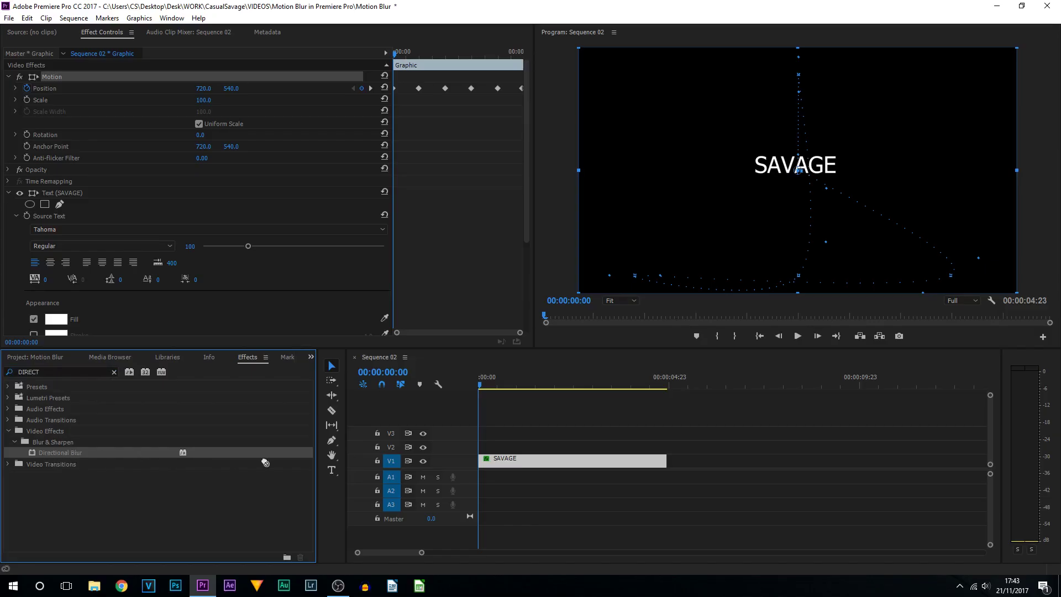
drag(265, 463, 501, 464)
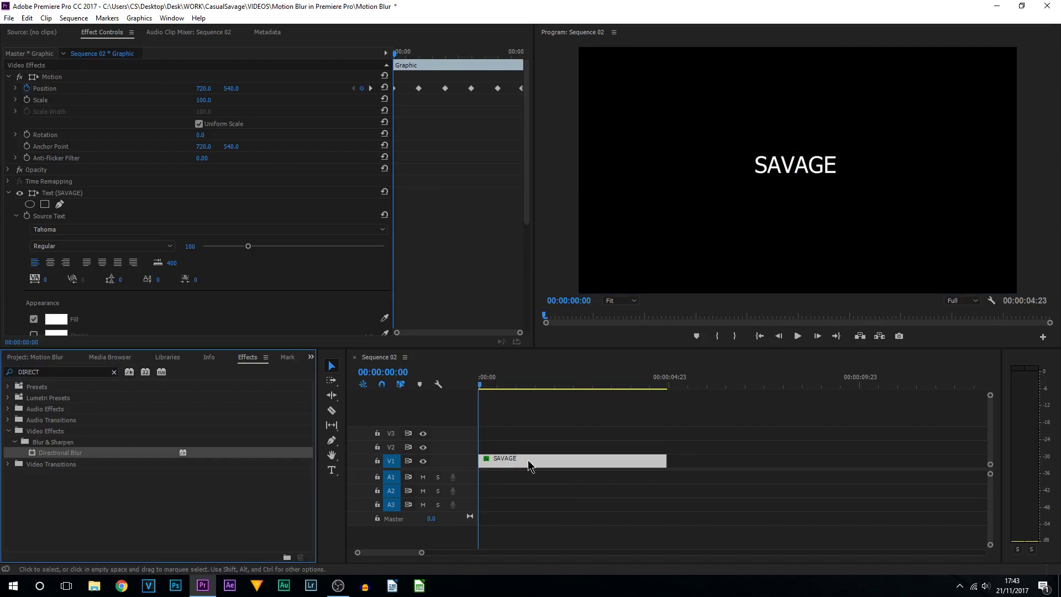
Set the SAVAGE clip's Directional Blur Length to 14.4 and add a starting Direction keyframe at 0.0
click(501, 461)
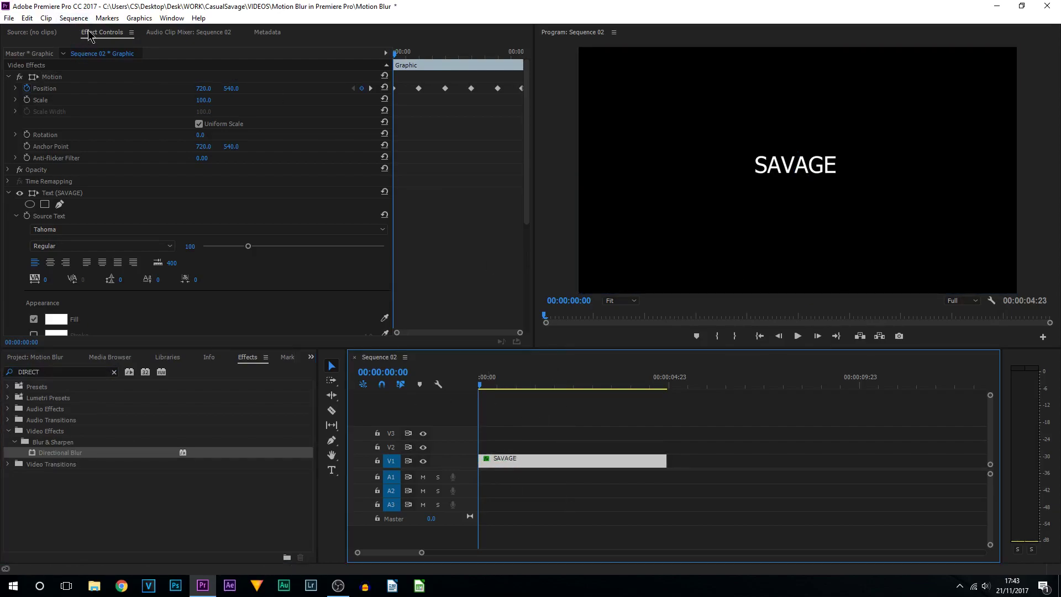
drag(526, 119, 528, 257)
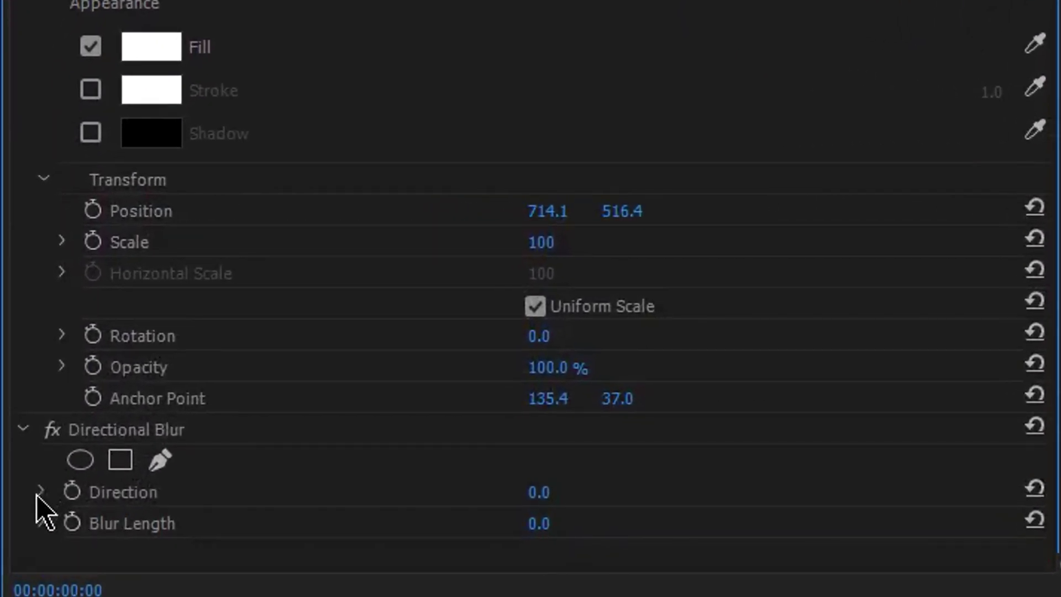
click(42, 522)
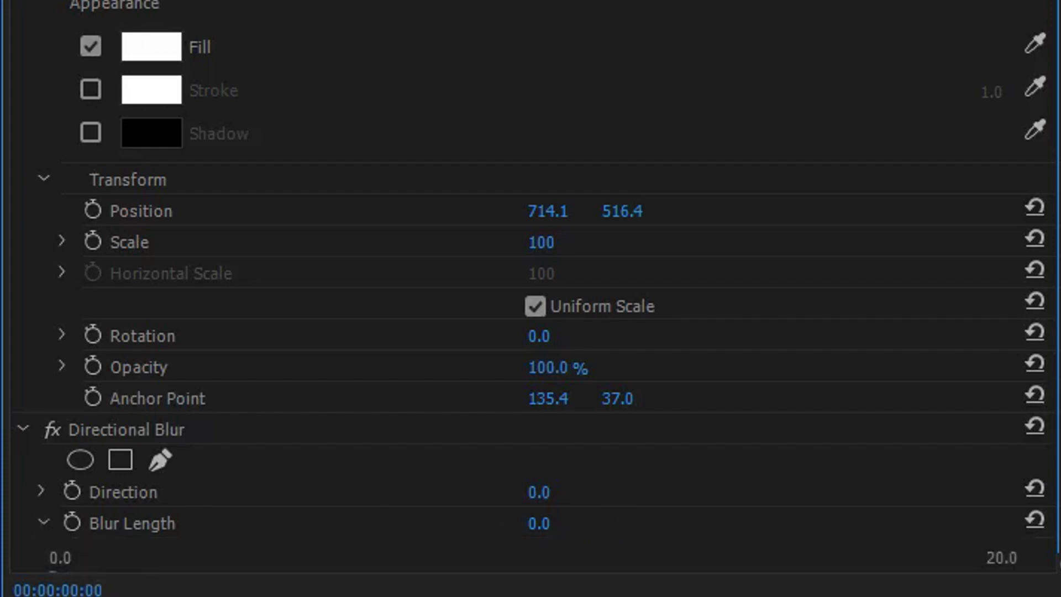
scroll(530, 299, up, 8)
scroll(97, 178, down, 8)
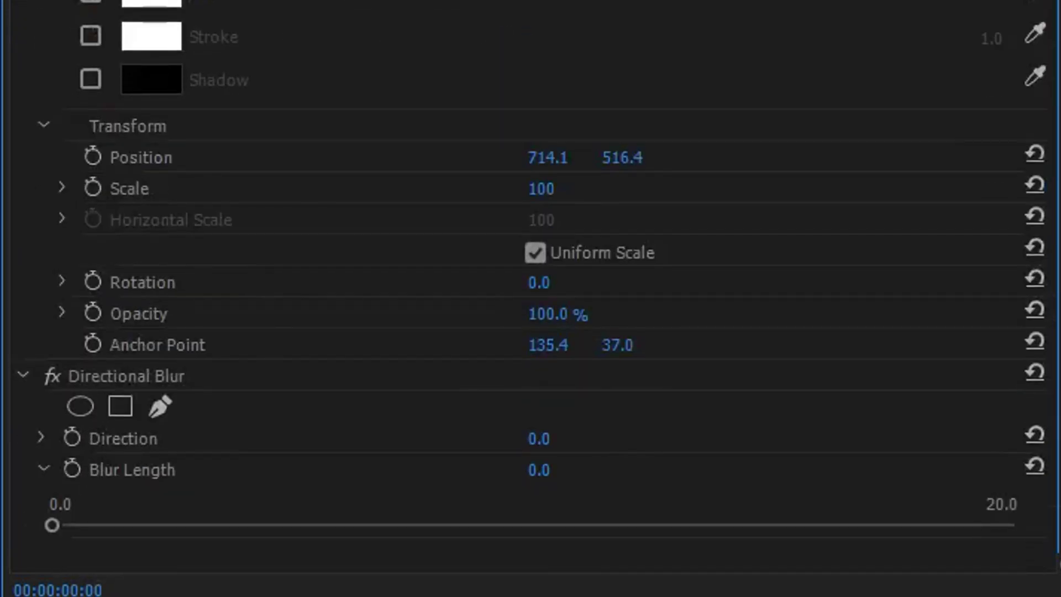
drag(64, 522, 665, 552)
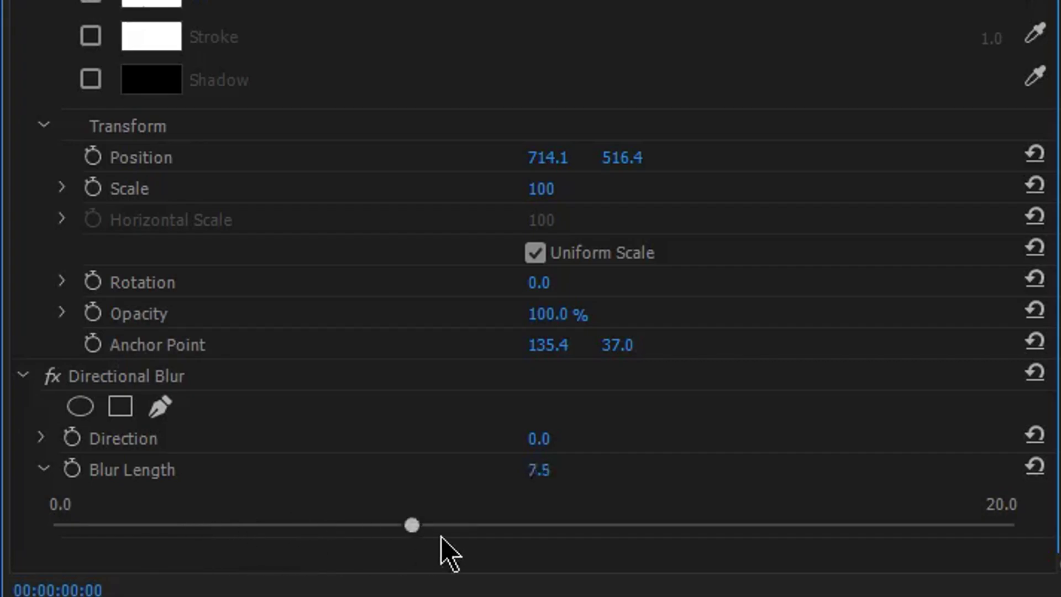
drag(247, 328, 245, 329)
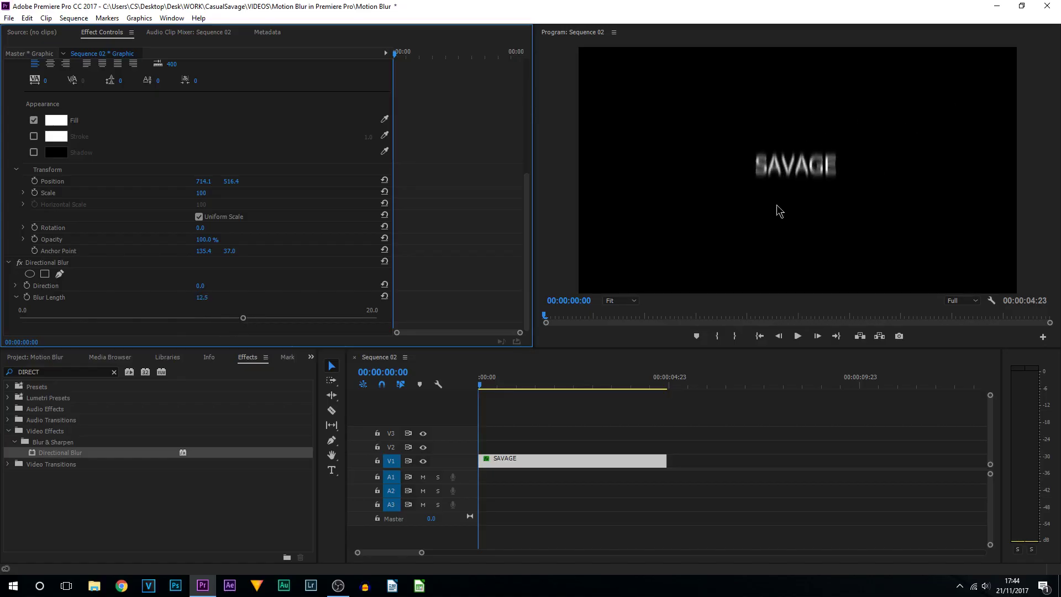
click(277, 318)
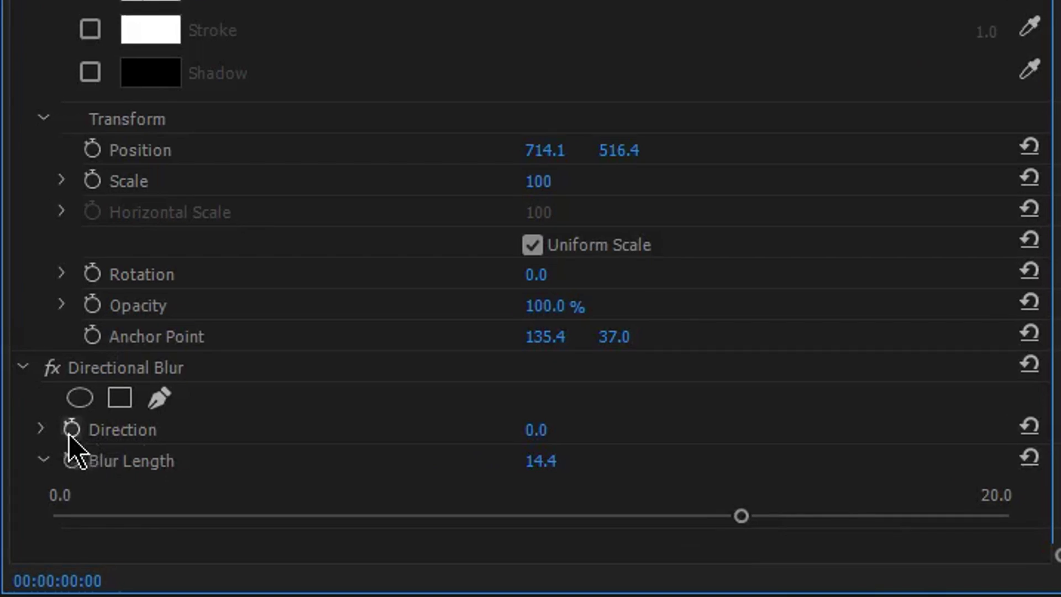
click(70, 434)
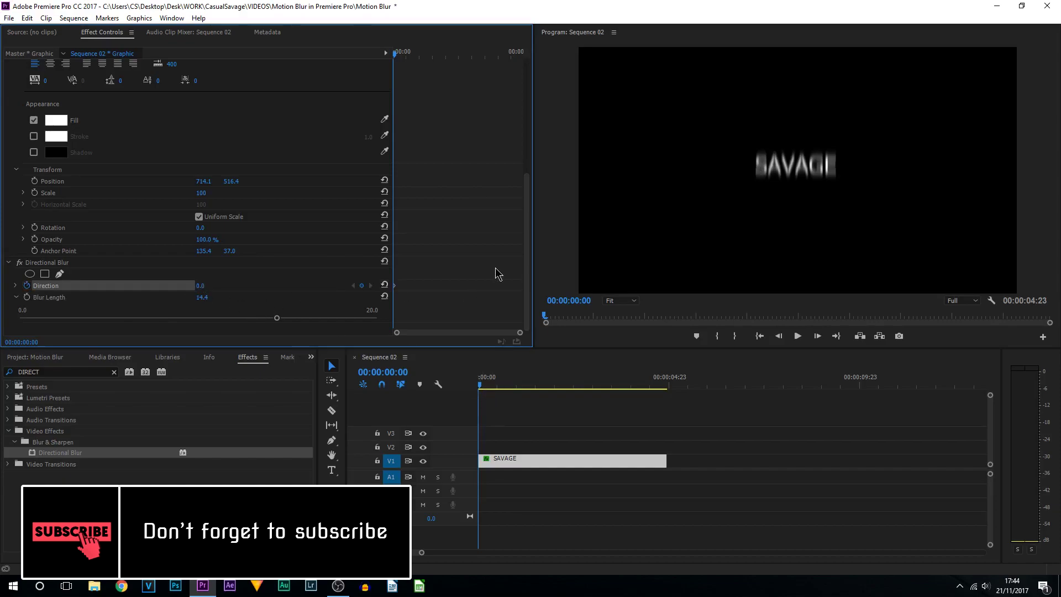
Scrub the playhead forward to 00:00:02:07 to watch the blurred title drop
drag(483, 385, 547, 393)
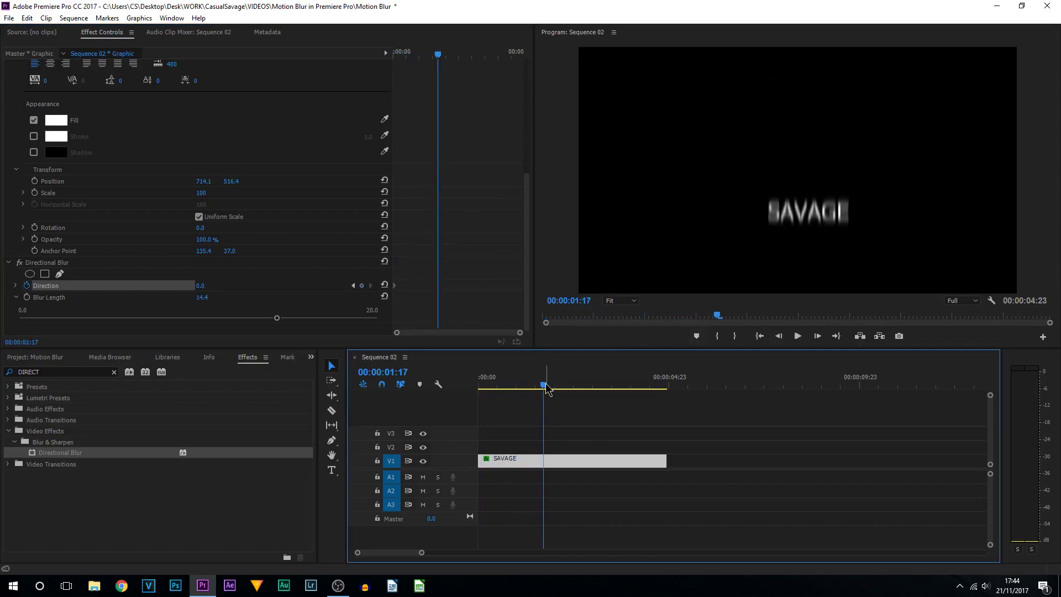
drag(544, 387, 566, 387)
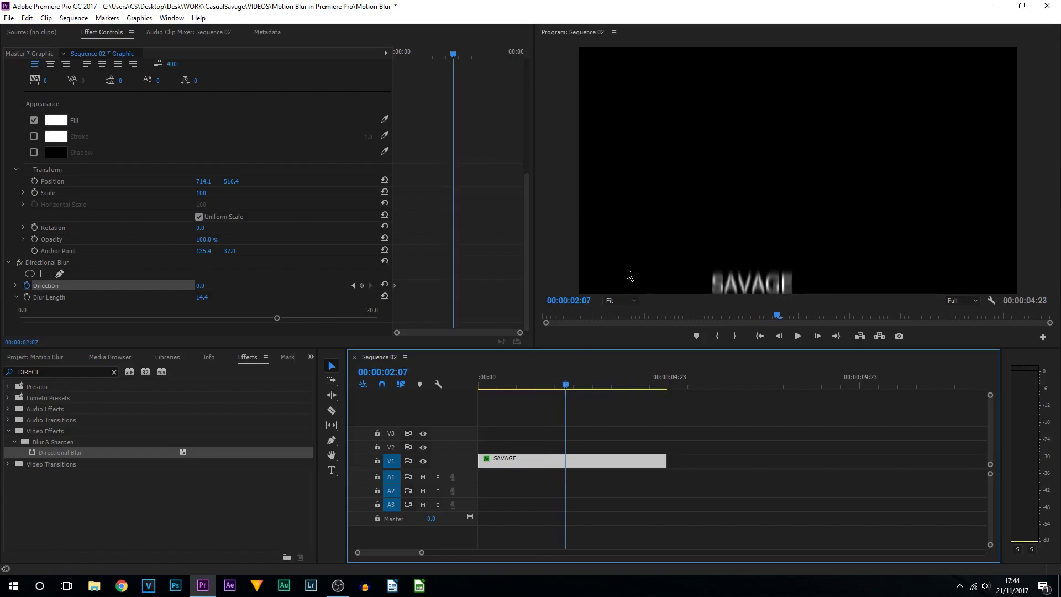
Keyframe the blur Direction to follow the text: -51.3° early, then about -266° at 00:00:03:02
click(15, 285)
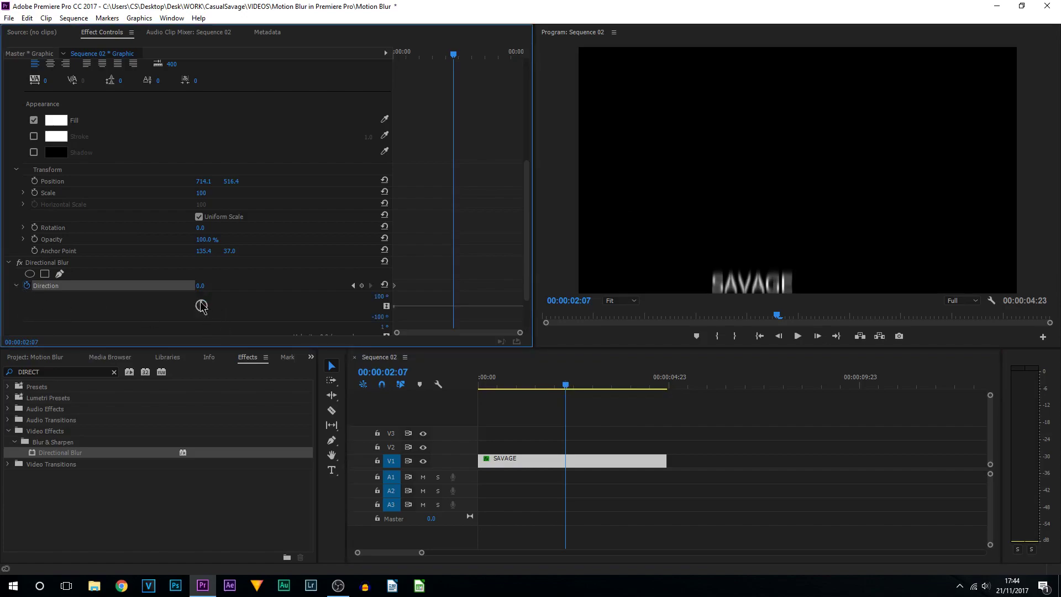
drag(204, 309, 191, 311)
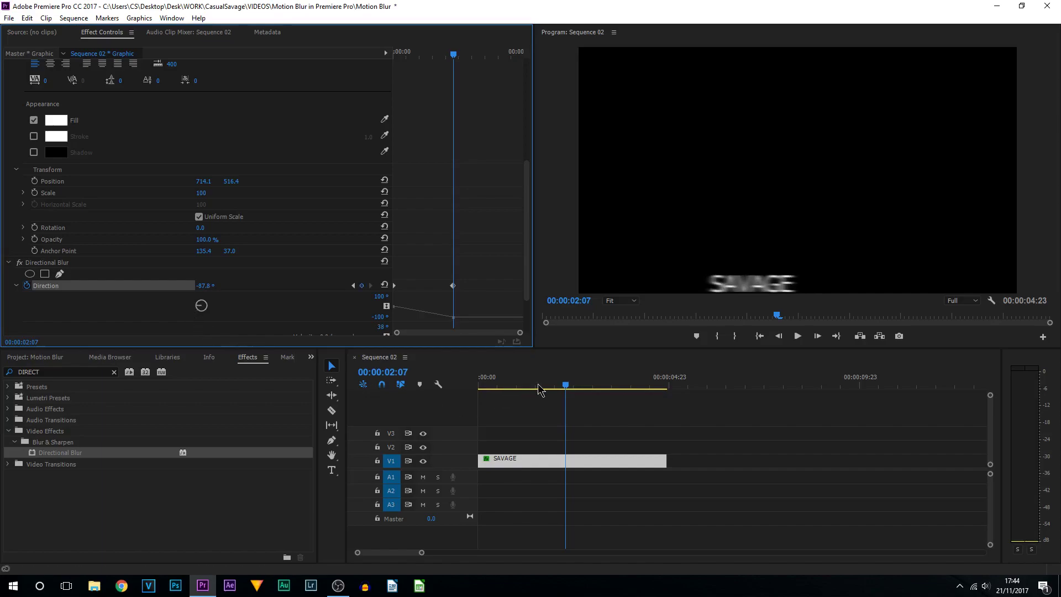
drag(565, 386, 589, 390)
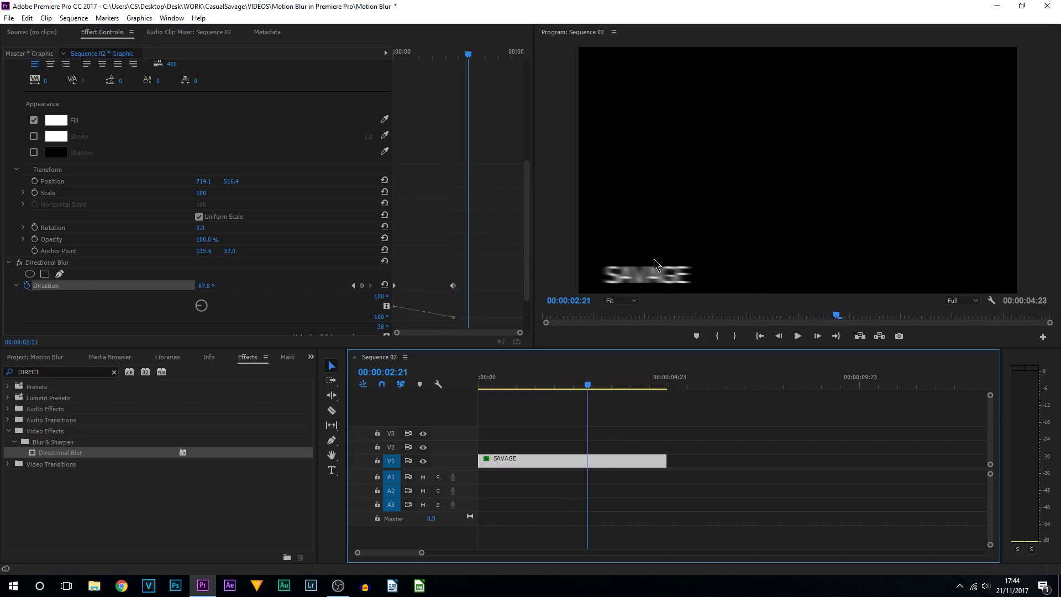
click(197, 308)
drag(201, 306, 199, 314)
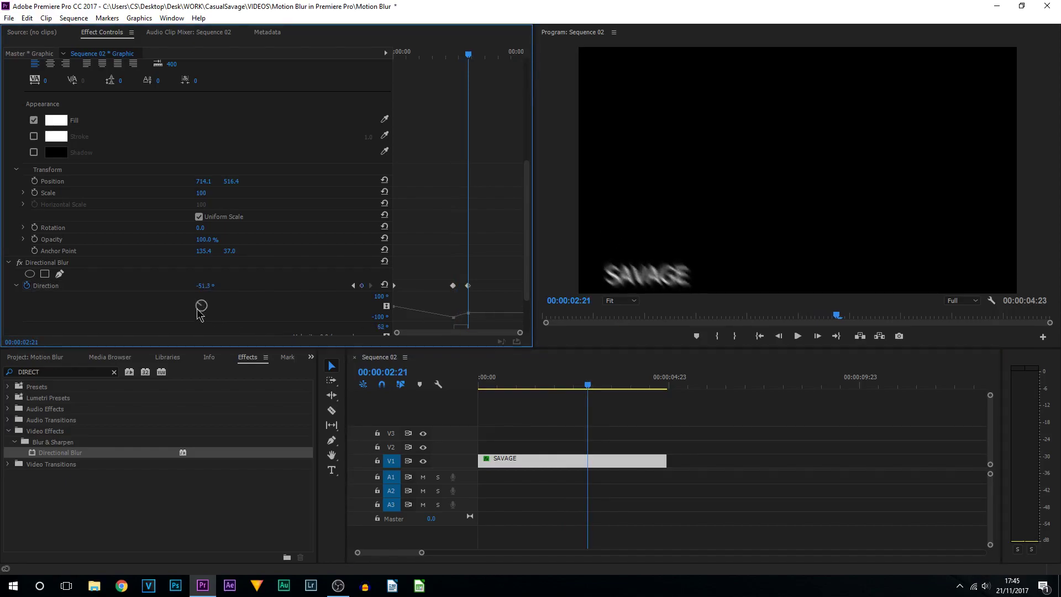
drag(592, 388, 599, 388)
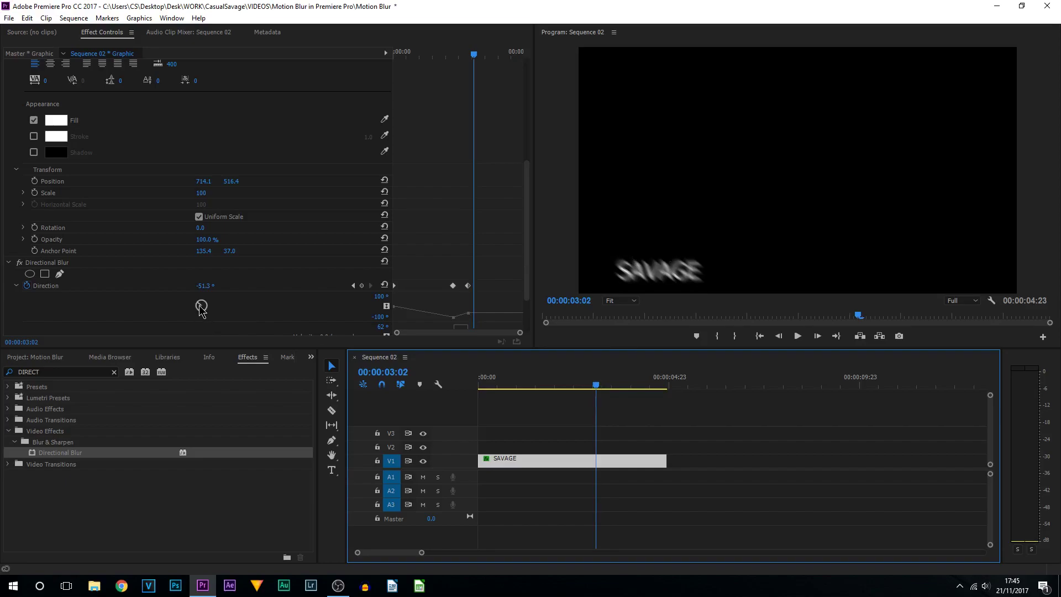
drag(201, 308, 221, 313)
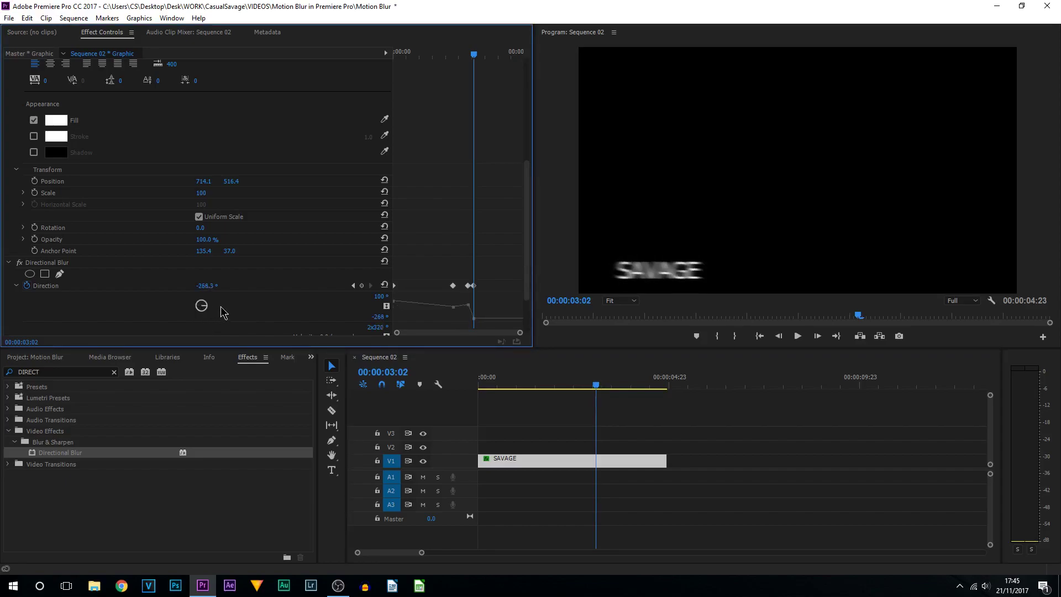
click(603, 386)
Add Direction keyframes of -292.4° at 00:00:04:00 and -1x-40.5° at 00:00:04:03, then return to the start
drag(604, 387, 635, 392)
drag(204, 301, 214, 308)
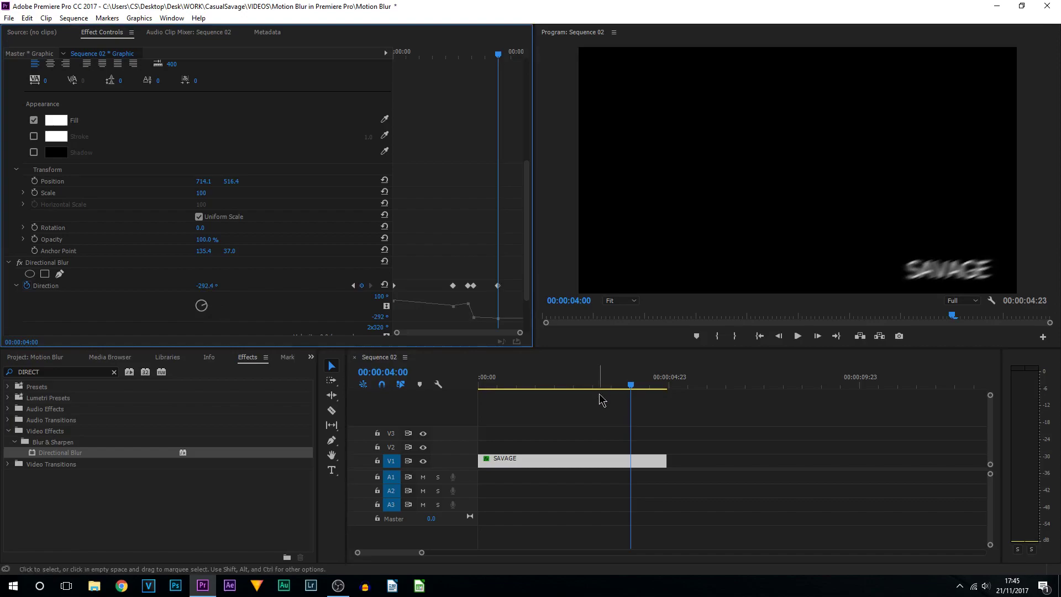
drag(632, 388, 637, 386)
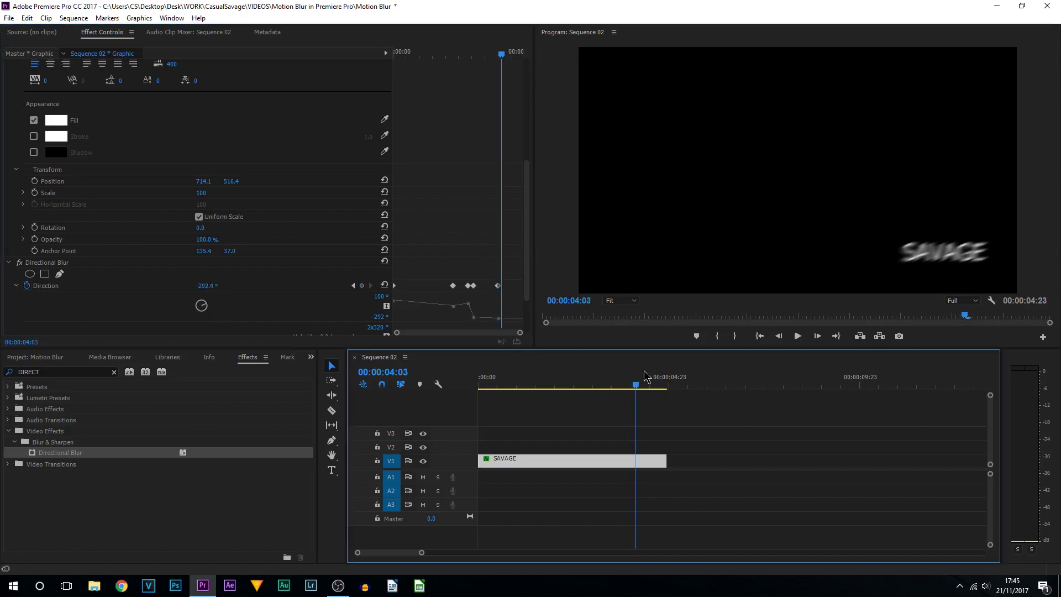
drag(206, 308, 185, 289)
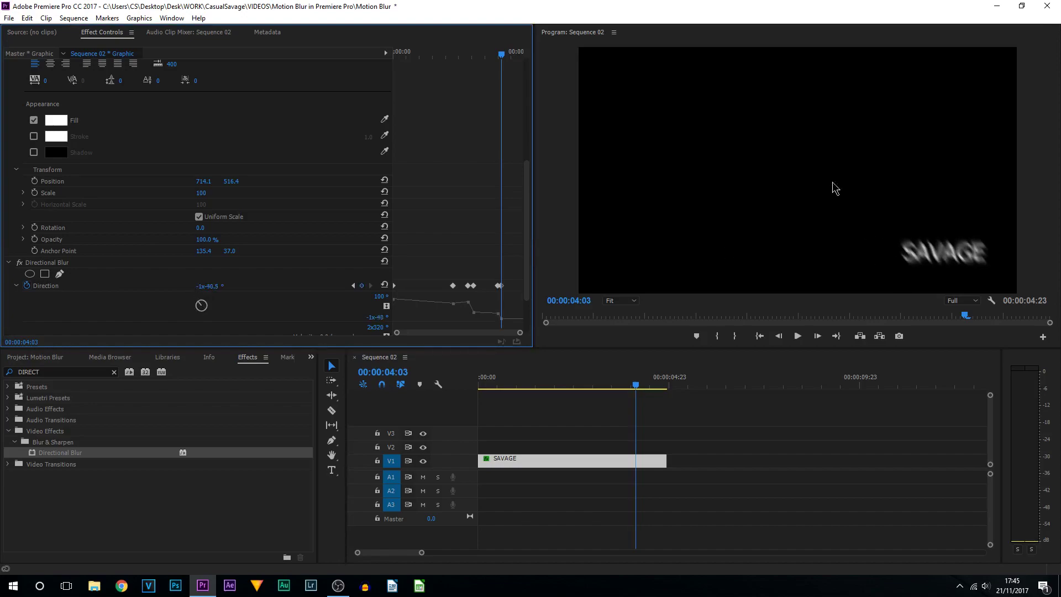
drag(636, 386, 676, 390)
key(Home)
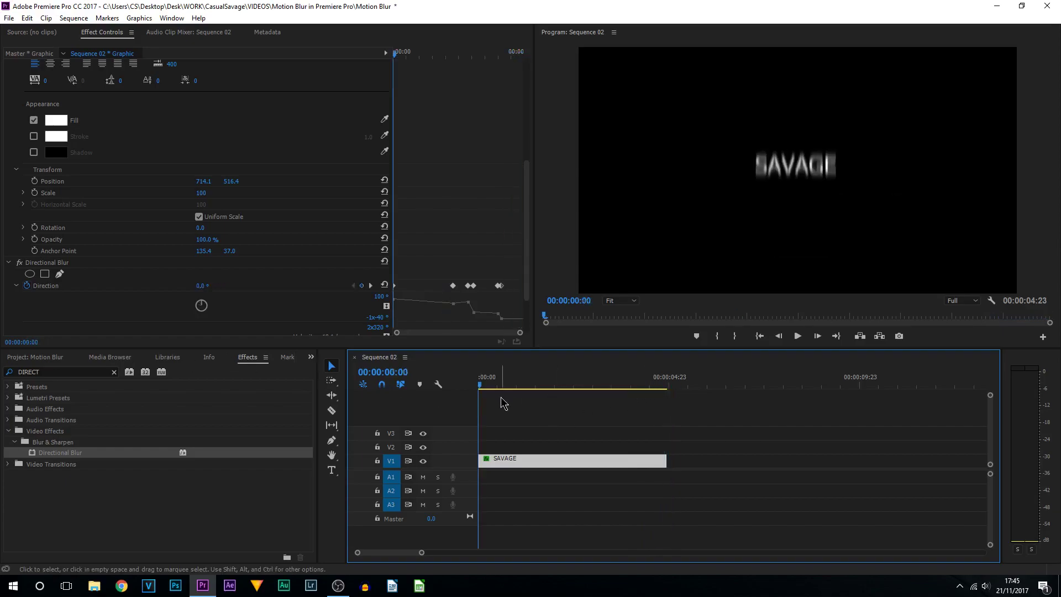
Play the animation, stop at 00:00:01:00, and scroll Effect Controls to show Blur Length 14.4
click(795, 341)
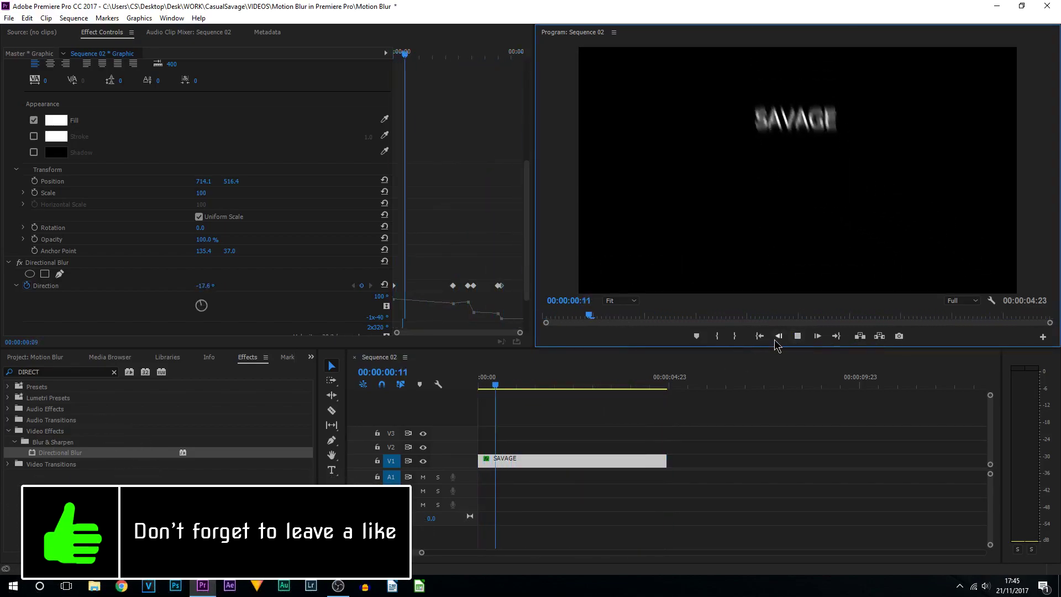
key(space)
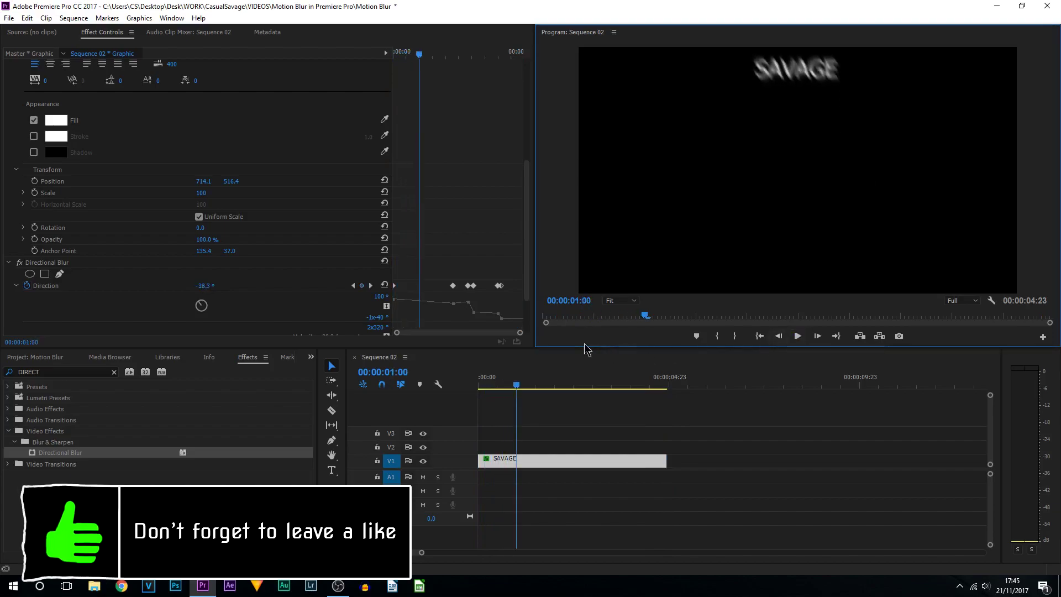
drag(527, 248, 527, 289)
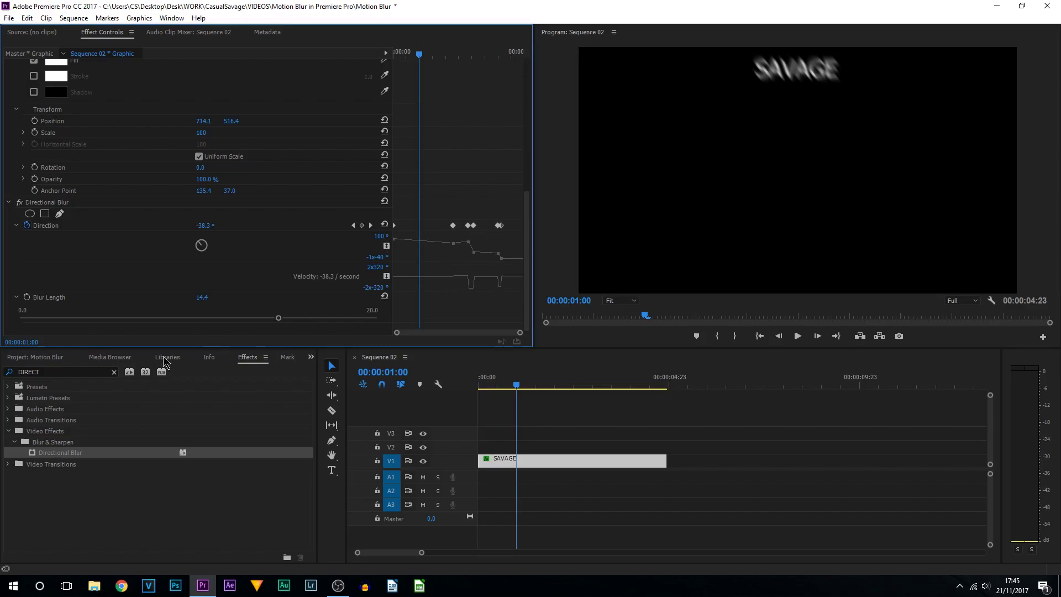
Drop the Blur Length to 6.3, replay the animation from the start, then begin raising it again
drag(278, 319, 132, 332)
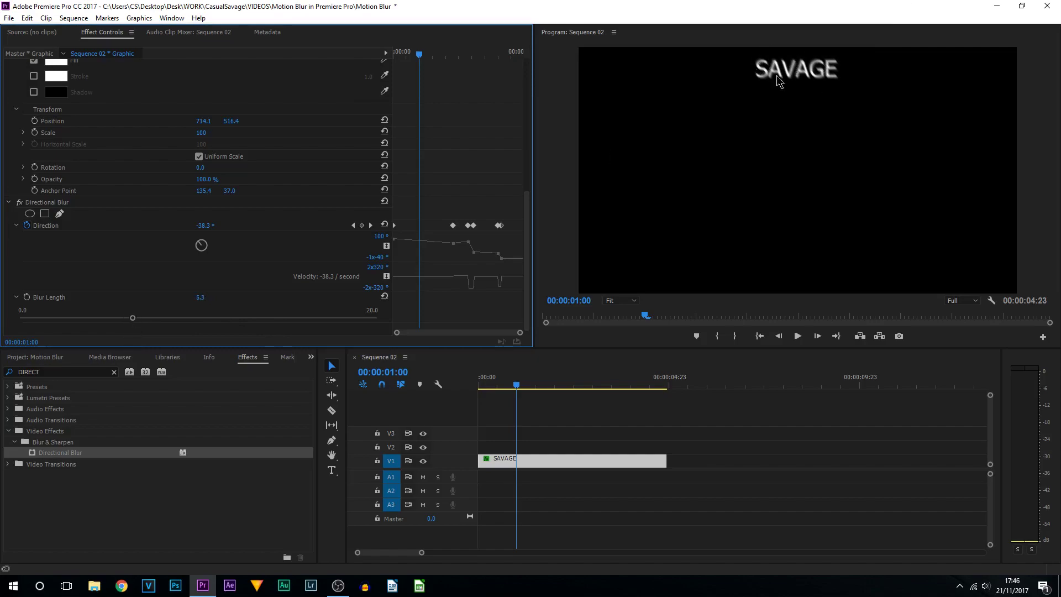
key(Home)
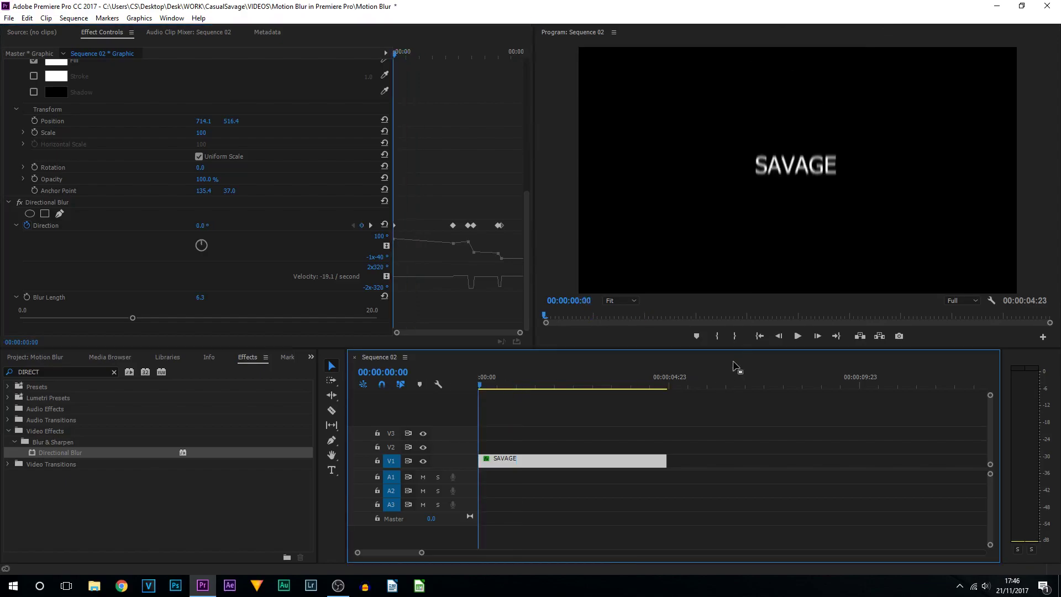
click(798, 336)
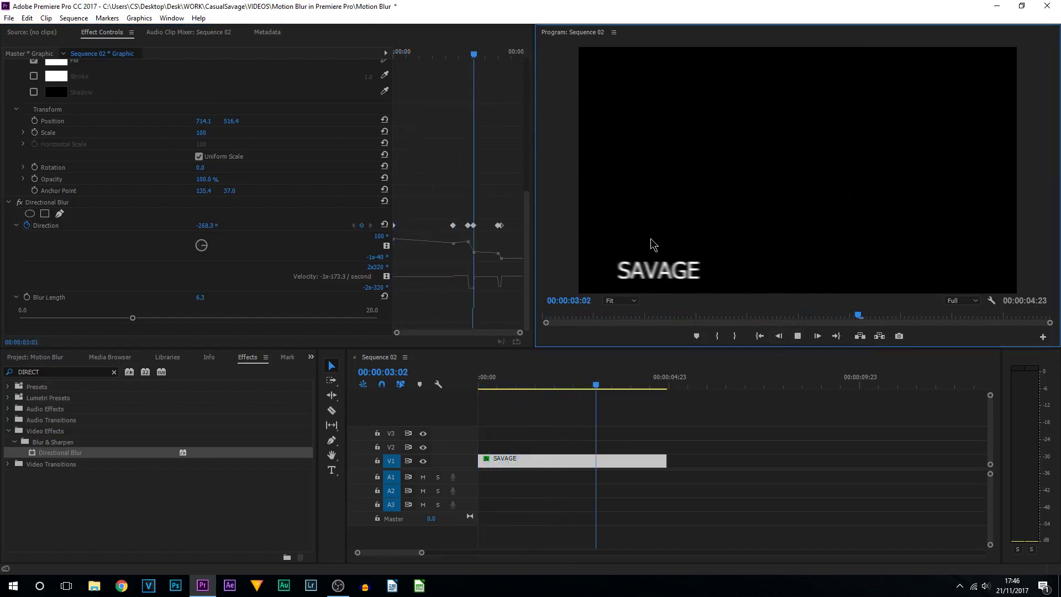
click(799, 338)
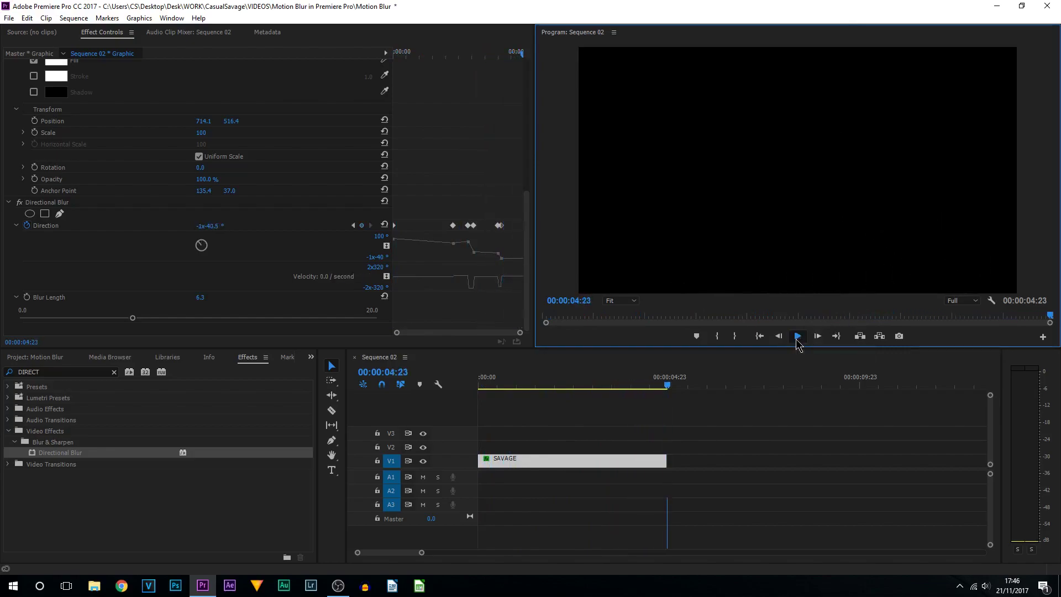
click(797, 337)
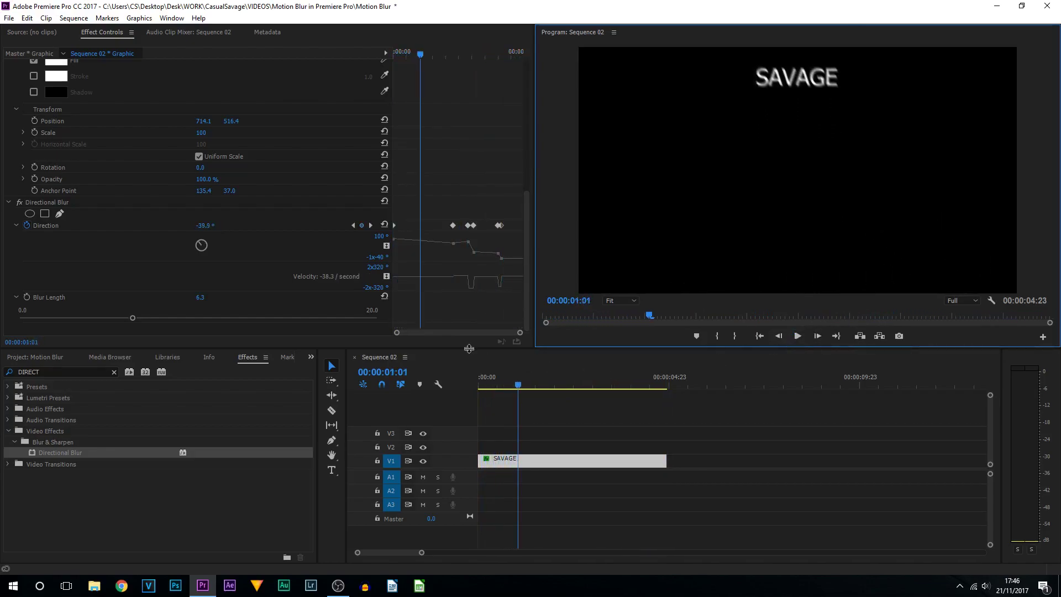
drag(126, 320, 169, 328)
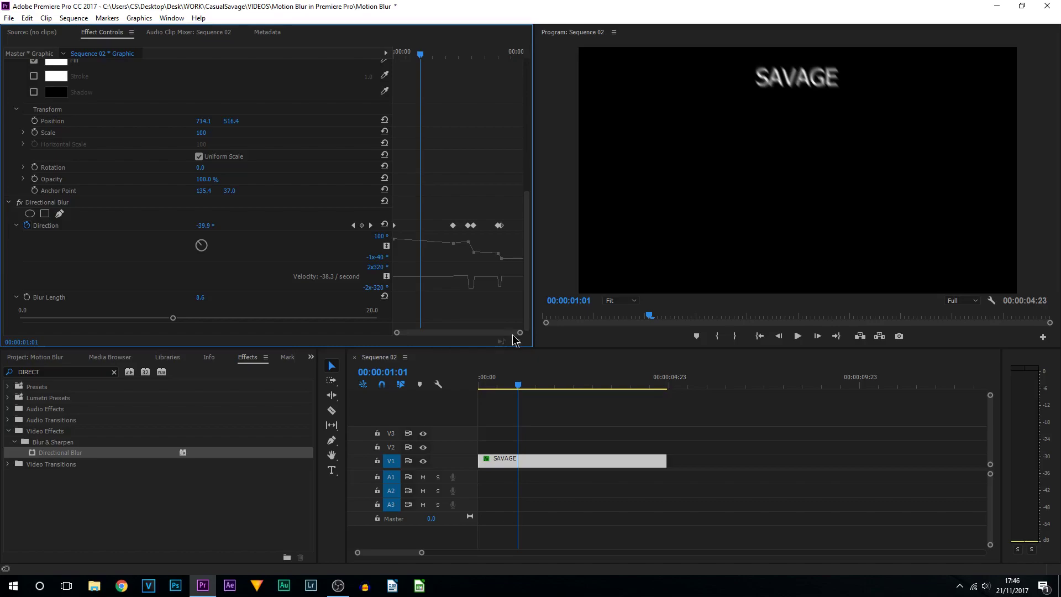
Select the Directional Blur effect and its Direction keyframes, then move the playhead back to the start
click(62, 215)
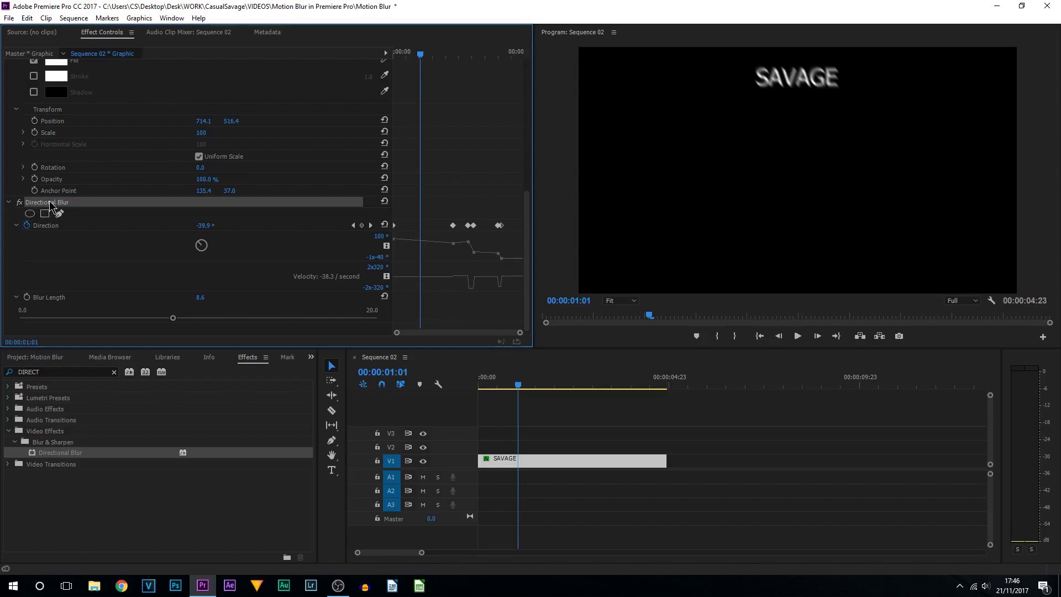
click(56, 227)
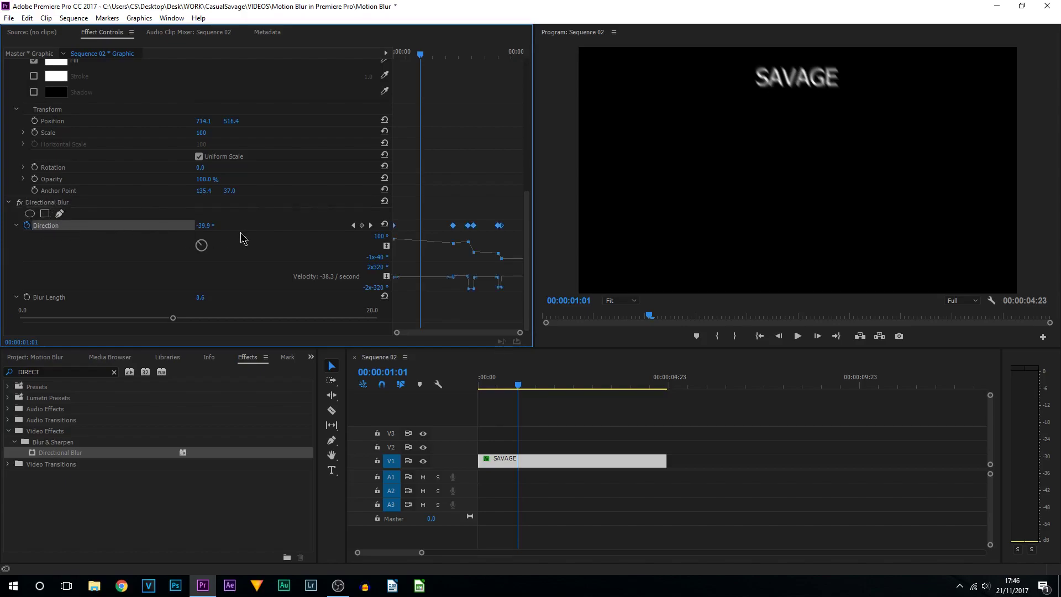
drag(420, 54, 394, 54)
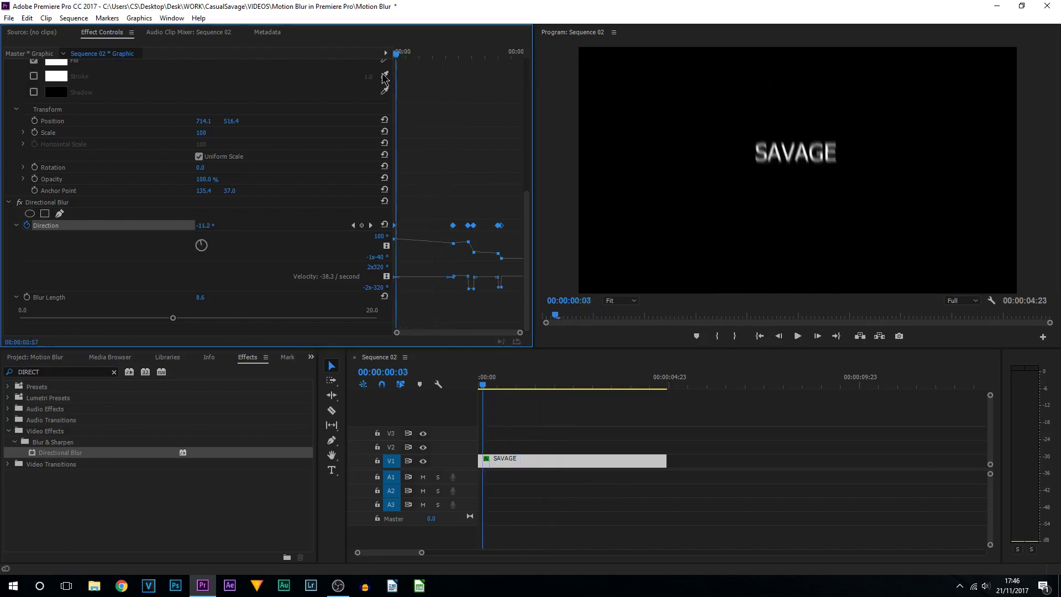